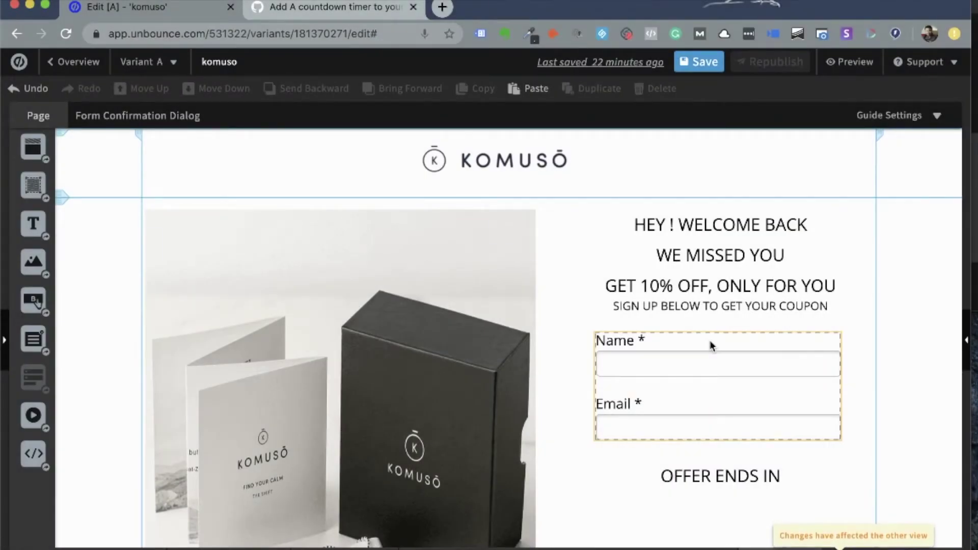
Place a new text element below the OFFER ENDS IN heading on the form.
scroll(710, 340, down, 1)
scroll(710, 340, down, 2)
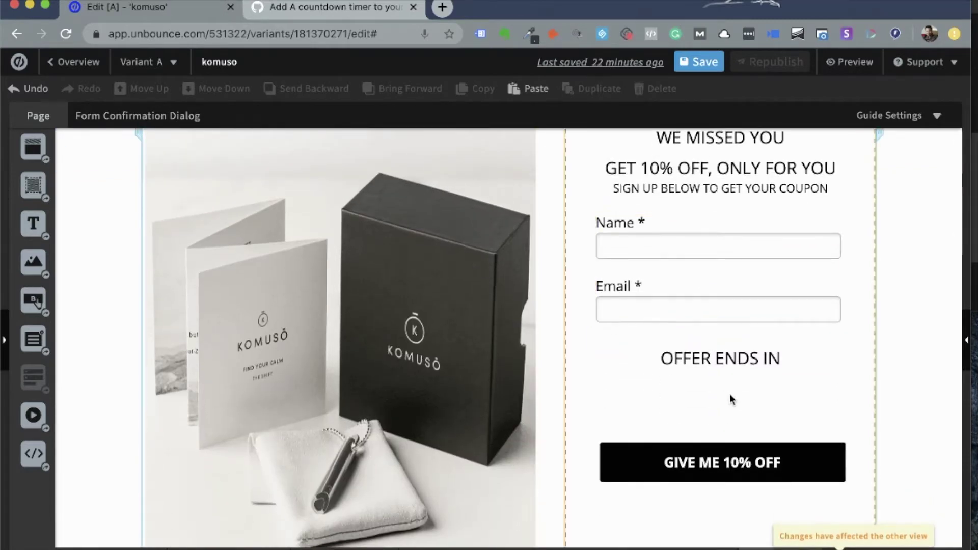
scroll(729, 393, up, 2)
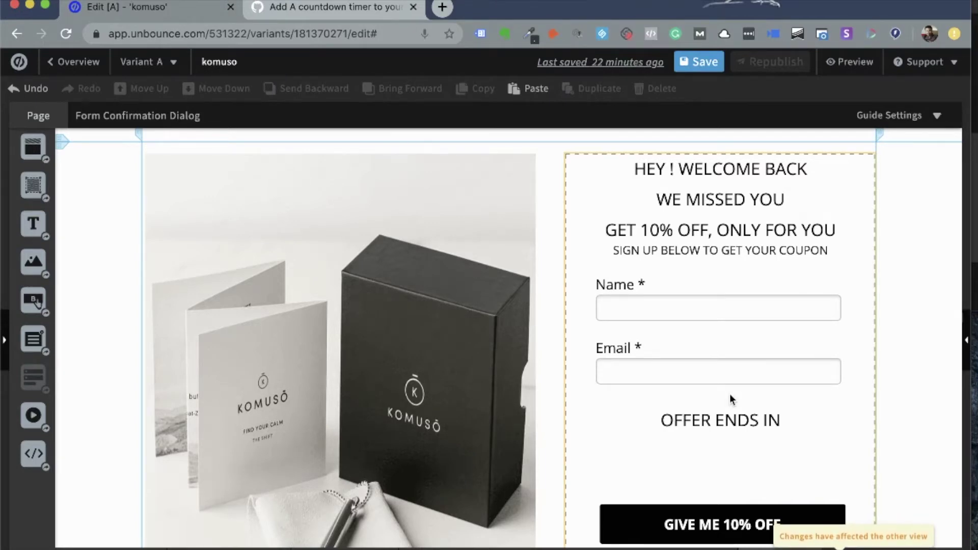
scroll(730, 462, down, 3)
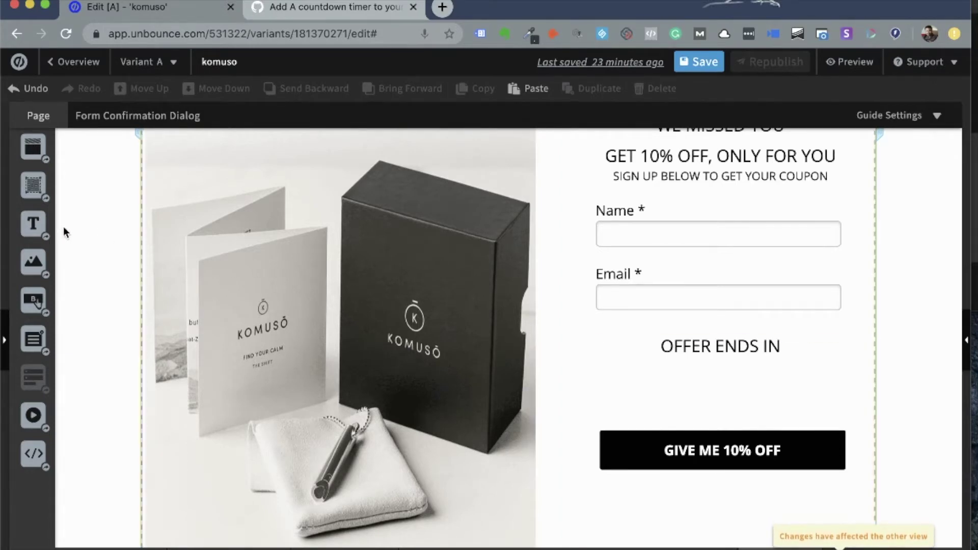
mouse_move(31, 221)
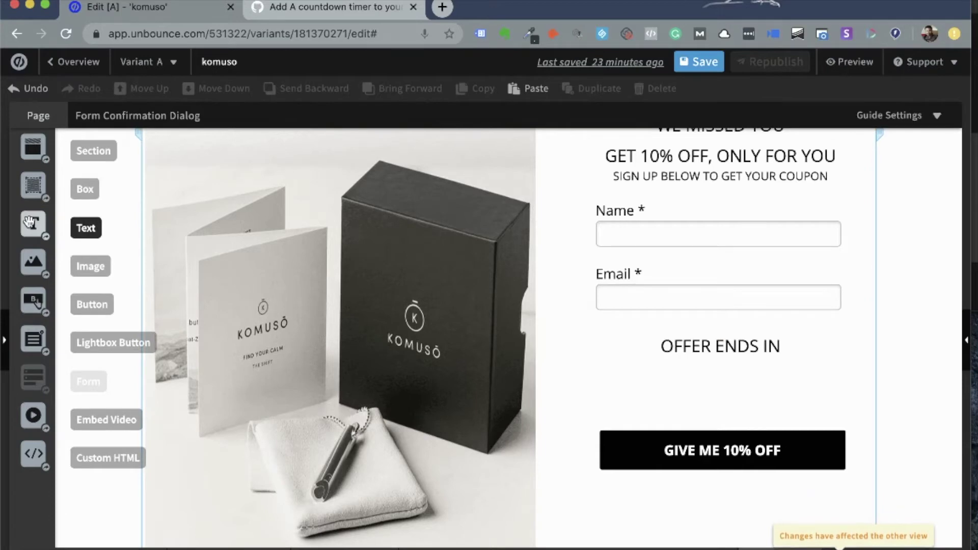
drag(31, 221, 661, 385)
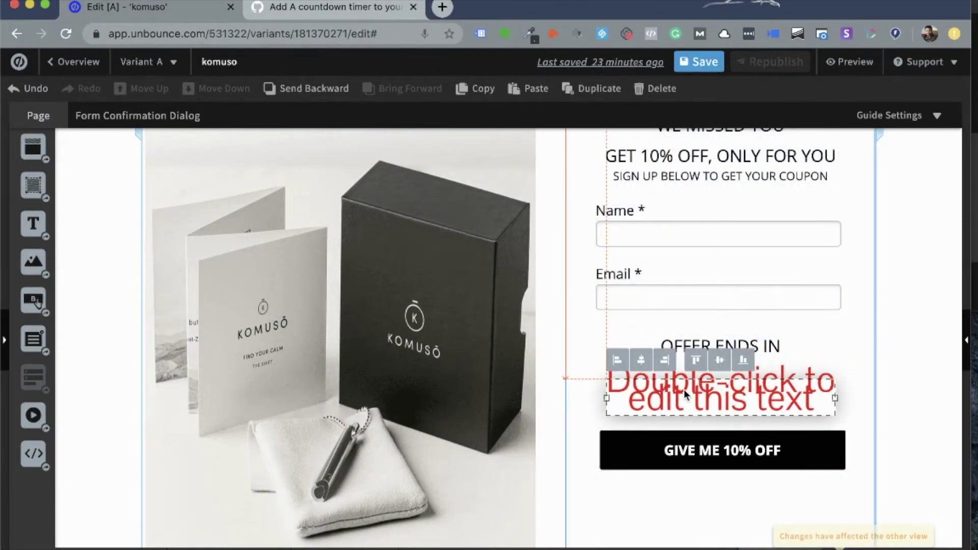
Change the new text to read 00:00 and reselect the element.
double_click(683, 389)
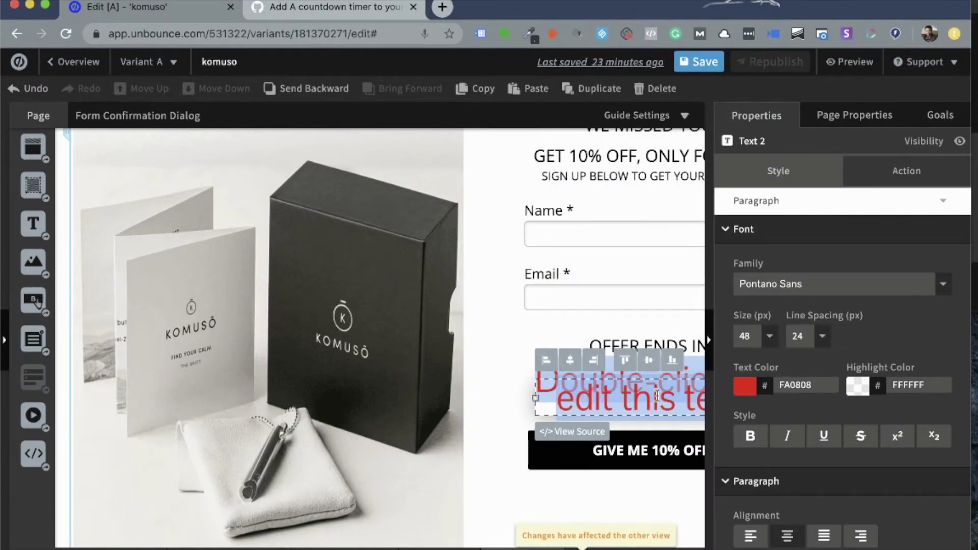
text(00:00)
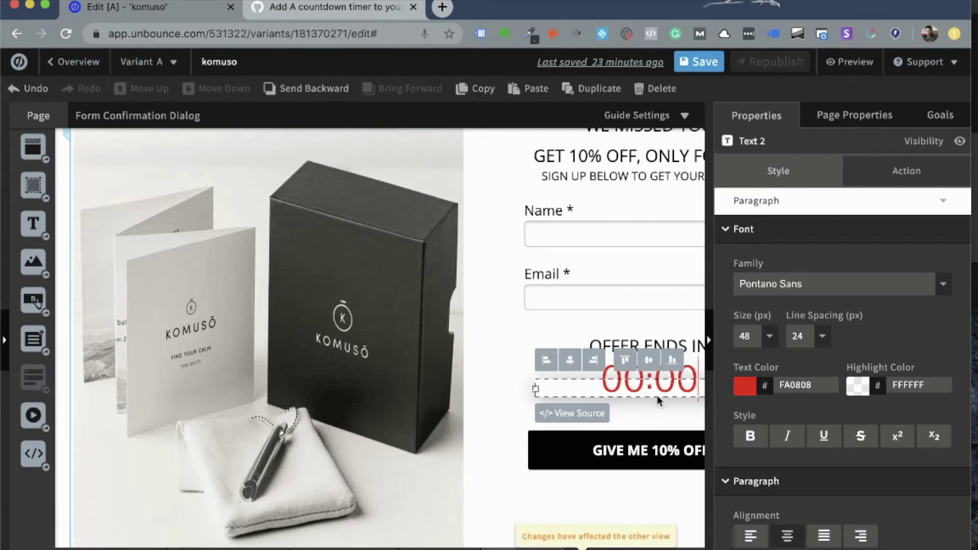
click(619, 483)
click(610, 381)
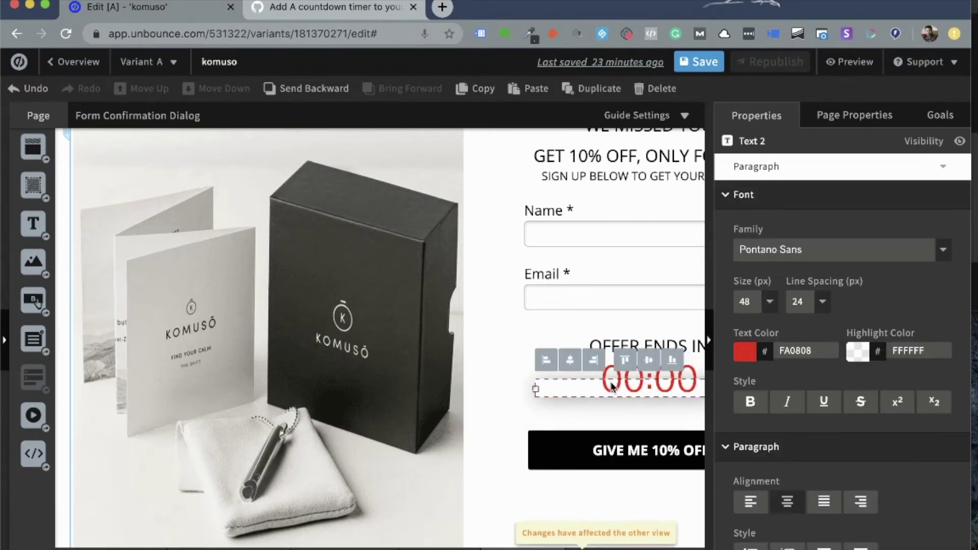
click(610, 382)
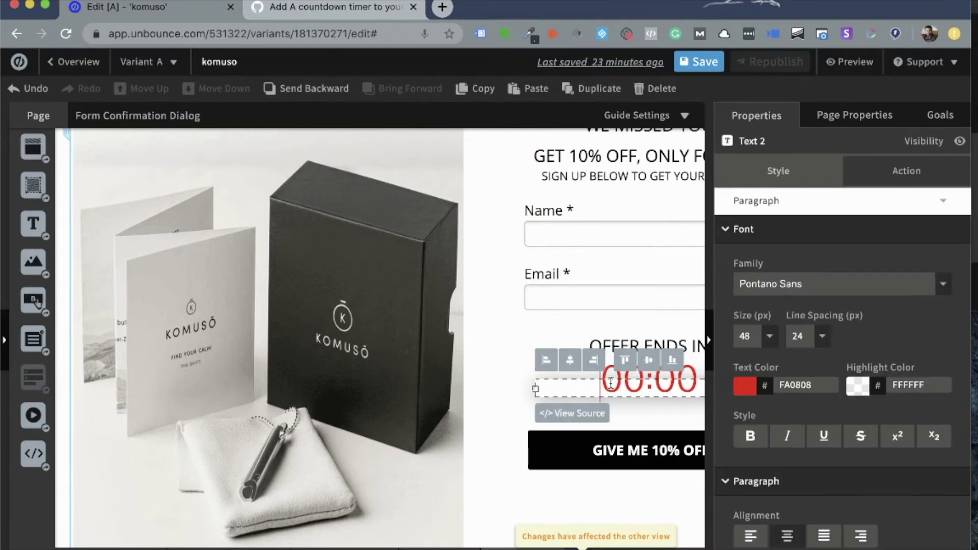
Add class = "timer"; before the style attribute of the 00:00 text's span tag.
click(578, 417)
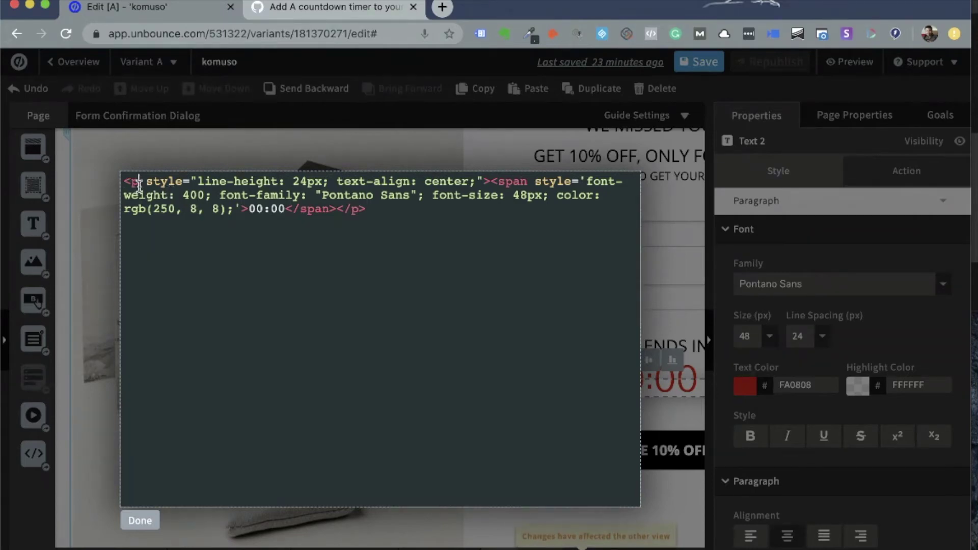
click(173, 182)
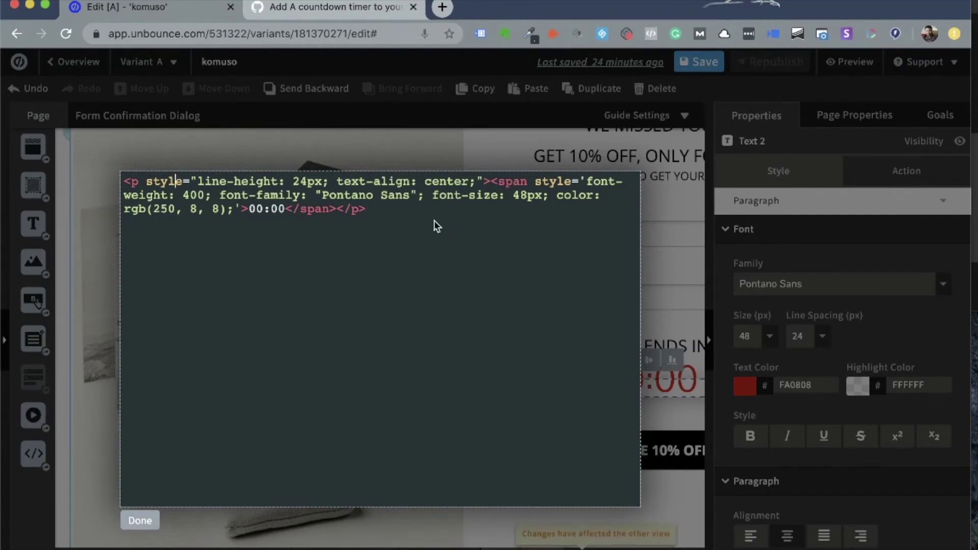
click(532, 182)
text(class = "t)
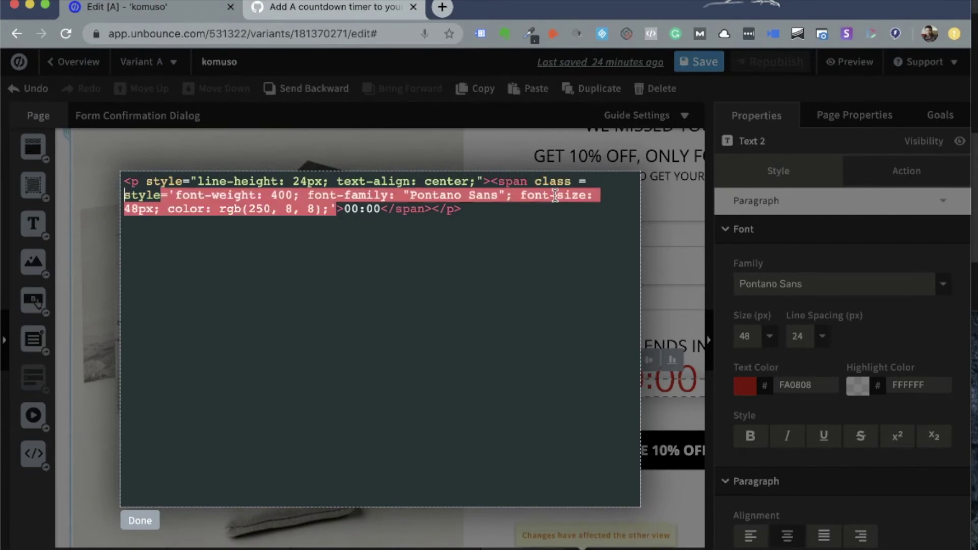
text(imer";)
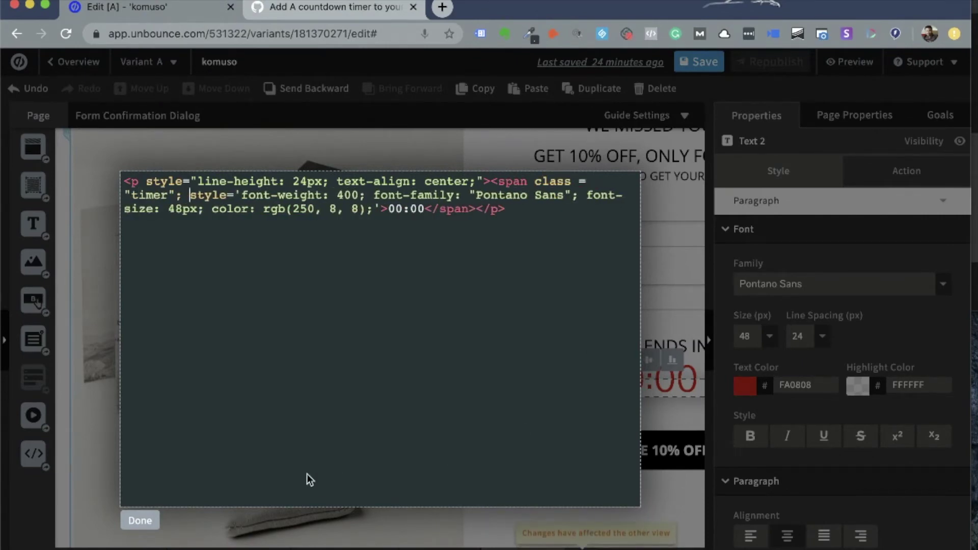
click(139, 521)
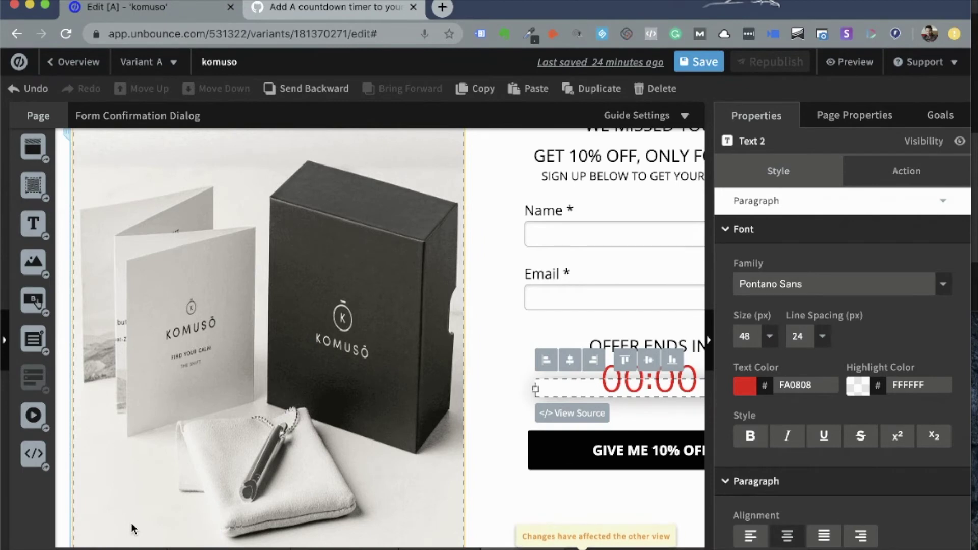
key(ctrl+Tab)
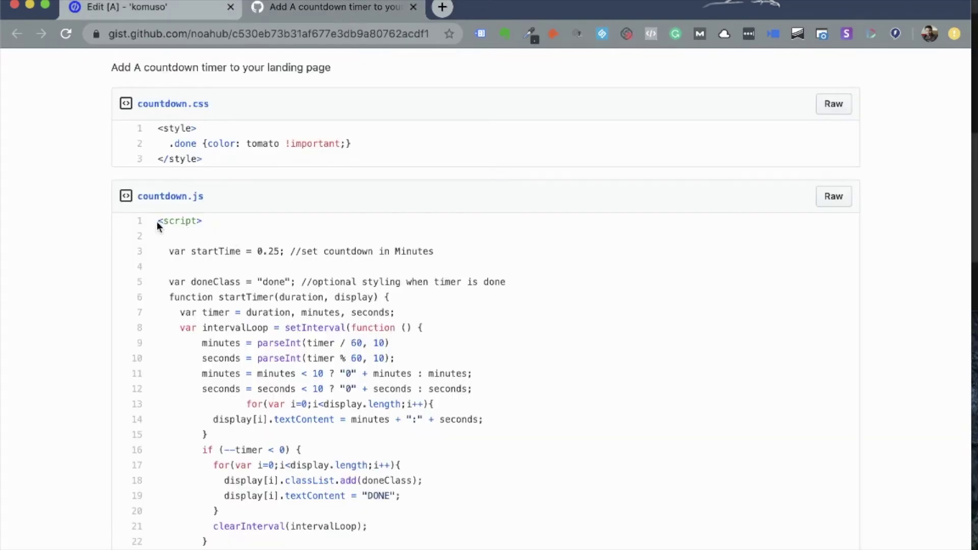
Copy the countdown.js script from the gist and start a new page script in Unbounce.
drag(157, 221, 194, 415)
scroll(218, 268, down, 2)
scroll(218, 268, down, 5)
click(144, 6)
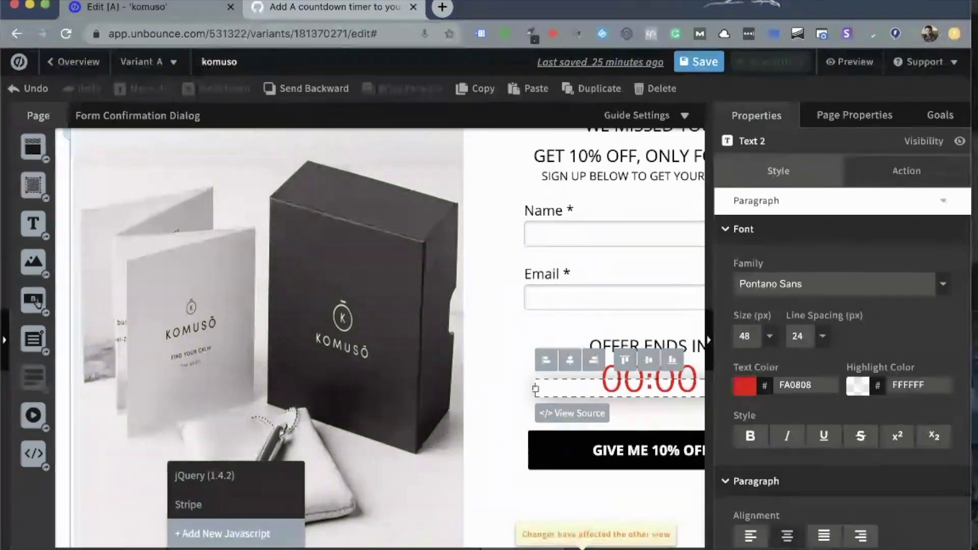
click(213, 533)
Name the script 'CD timer', place it in the Head, paste the countdown code, and save.
click(300, 175)
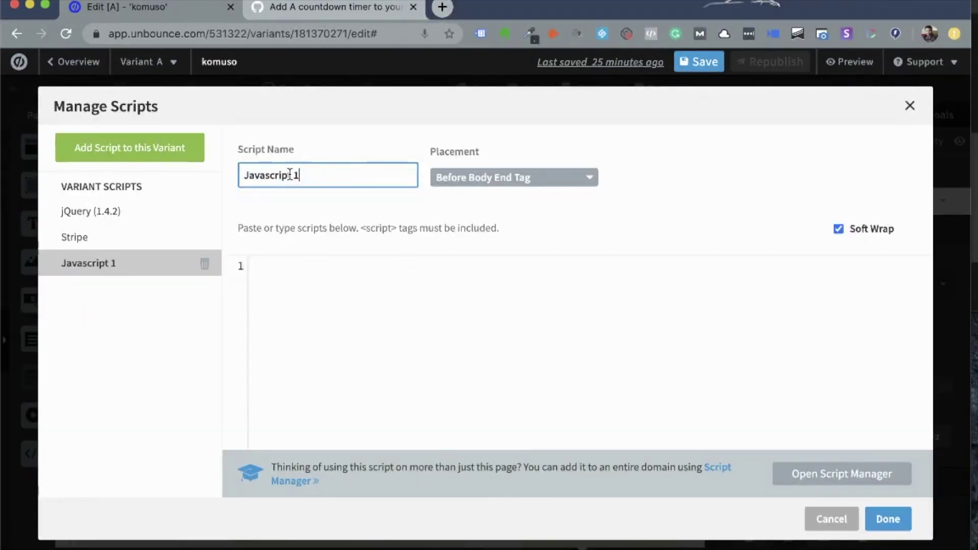
drag(299, 174, 234, 172)
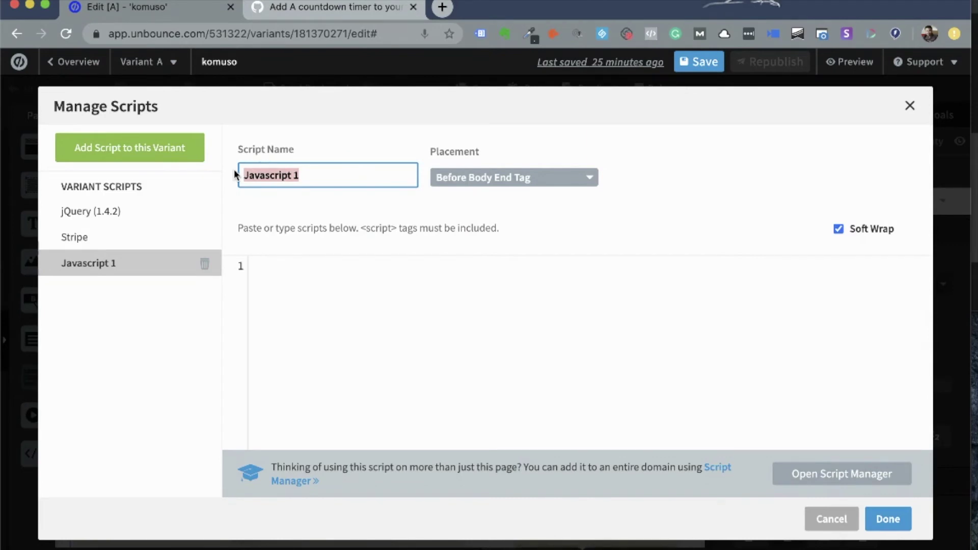
text(CD timer)
click(362, 301)
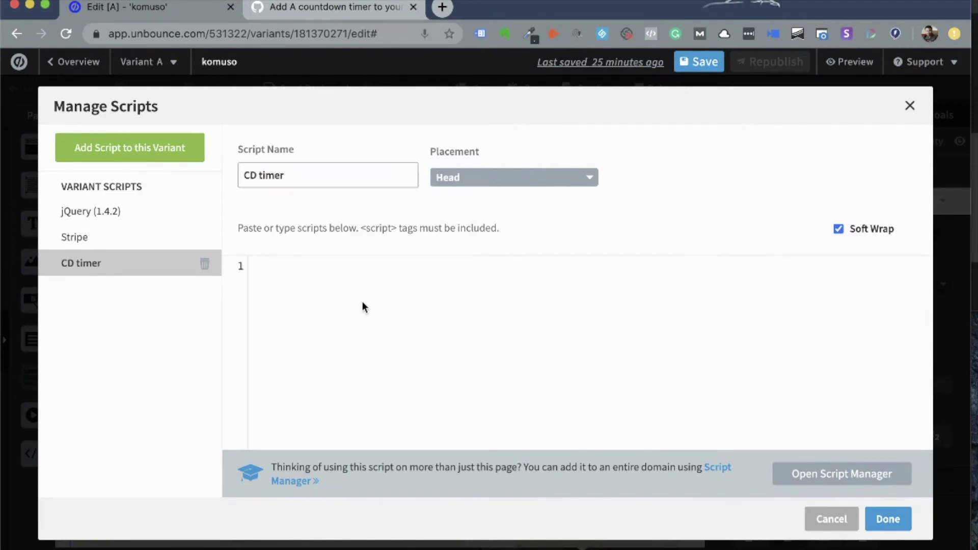
key(ctrl+v)
scroll(461, 311, up, 5)
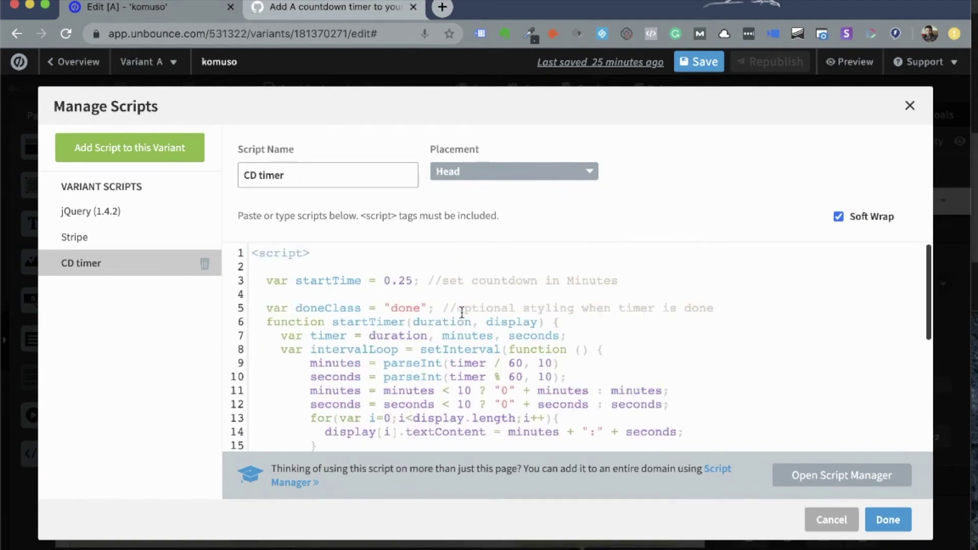
click(888, 519)
click(701, 62)
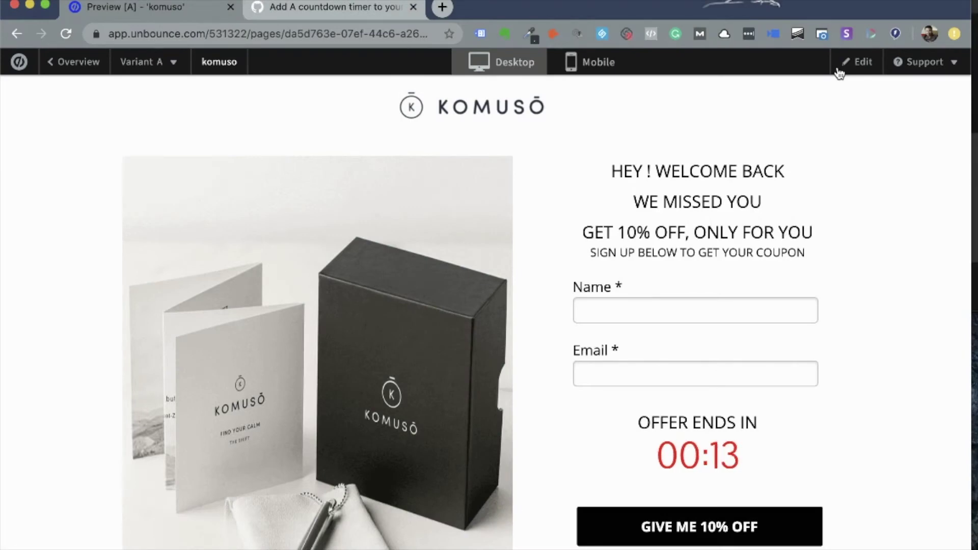
Return from the preview to the landing page editor.
click(838, 69)
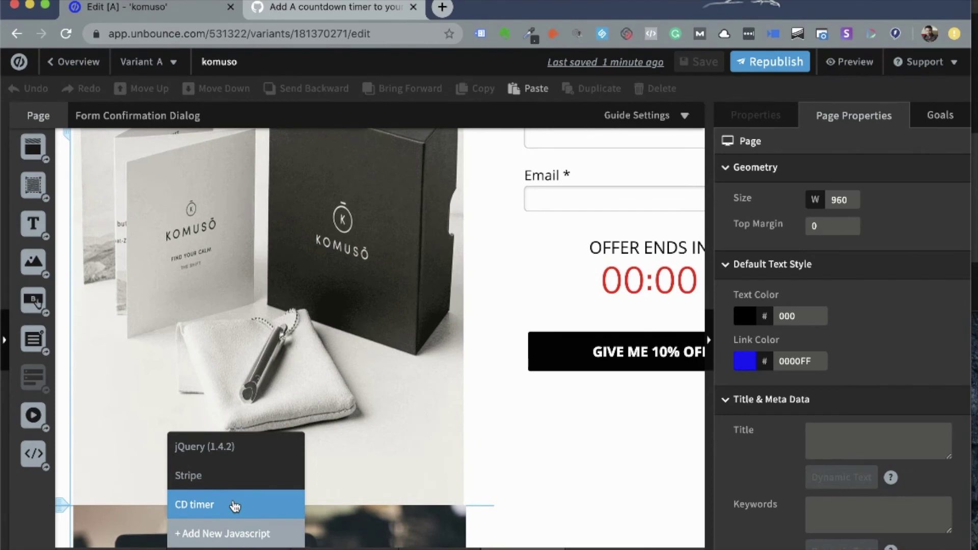
Change the CD timer startTime from 0.25 to 1.00, save, and preview the page.
click(233, 505)
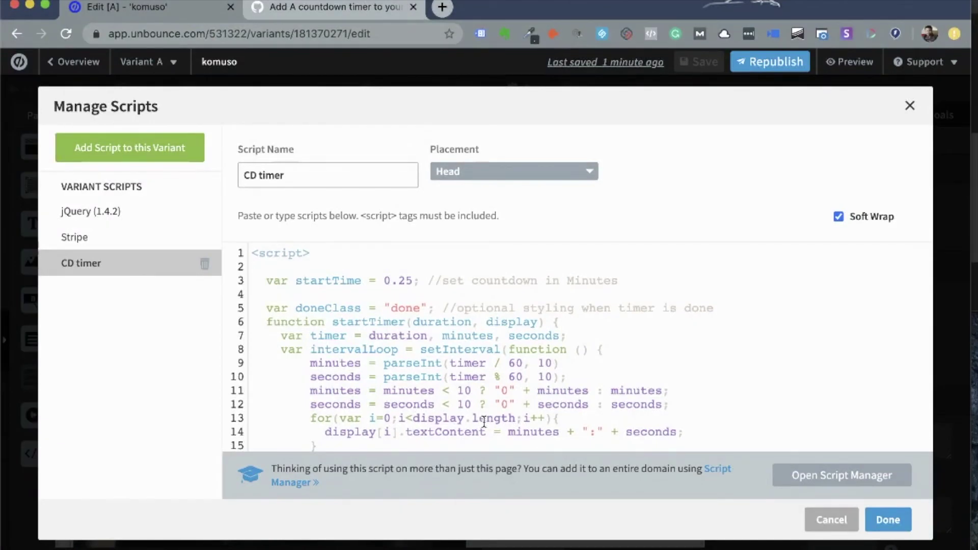
double_click(388, 281)
text(1)
drag(401, 281, 411, 281)
key(BackSpace)
text(00)
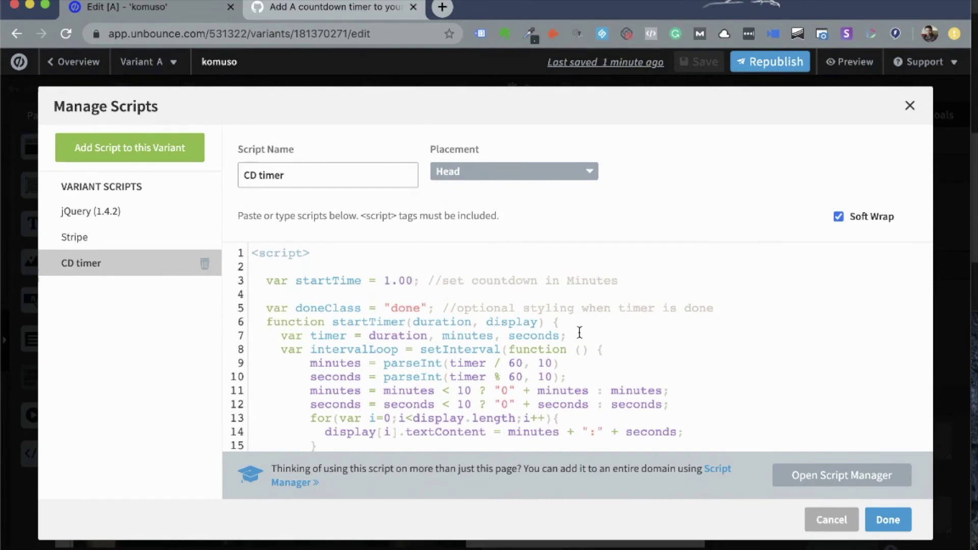
click(887, 520)
click(705, 63)
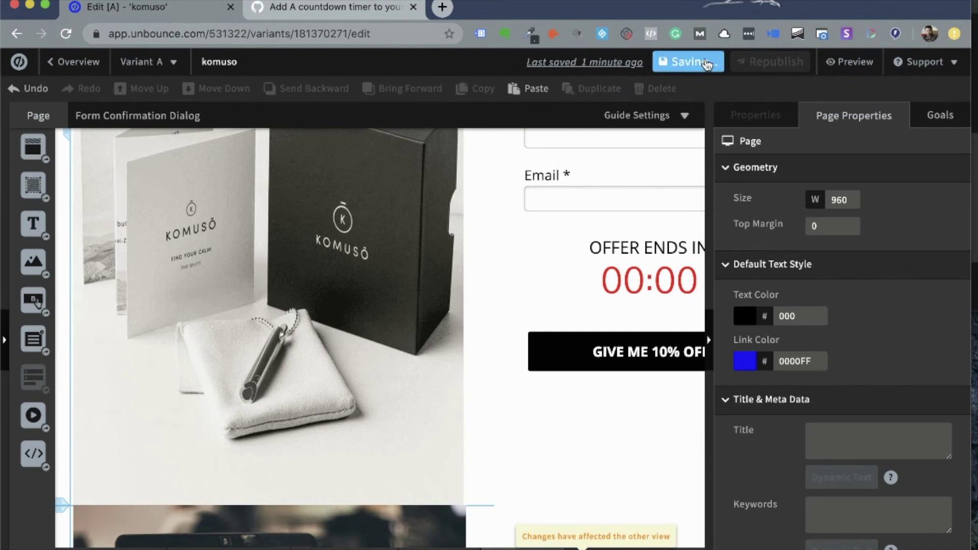
click(830, 69)
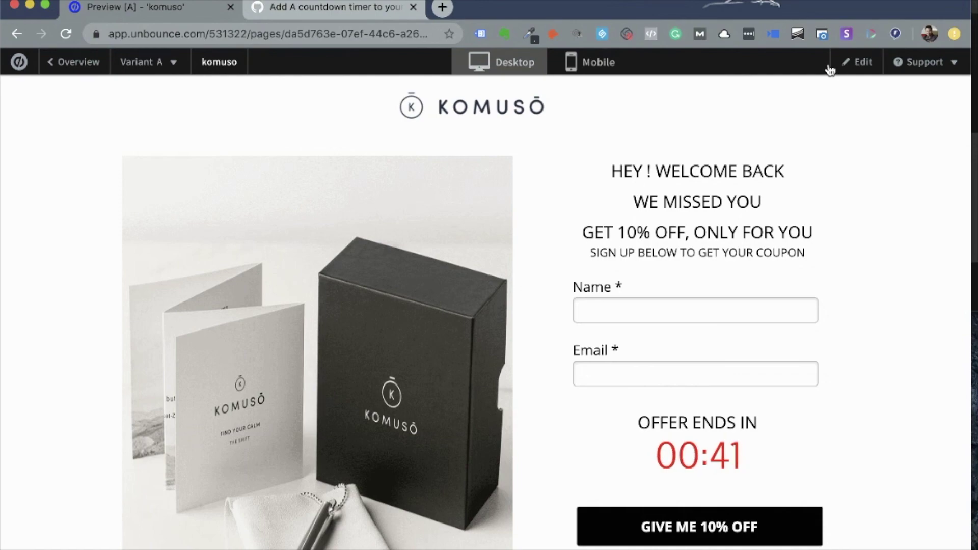
Select the countdown.css code in the gist, then return to the page preview.
click(370, 5)
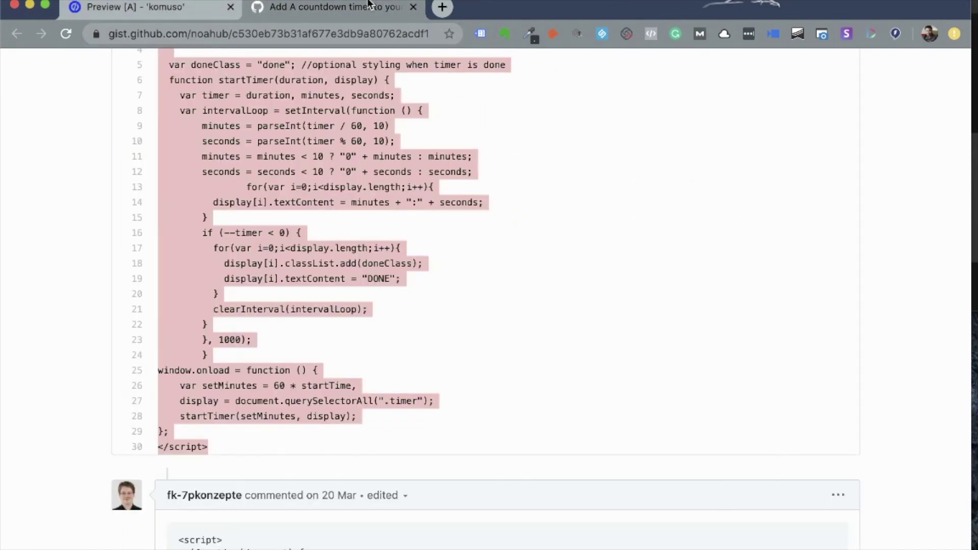
scroll(292, 320, up, 10)
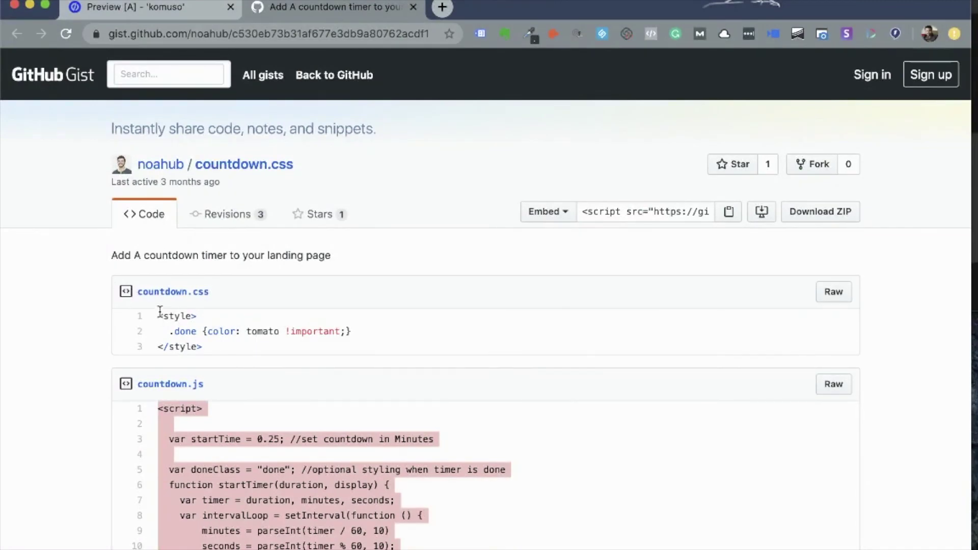
drag(203, 343, 151, 319)
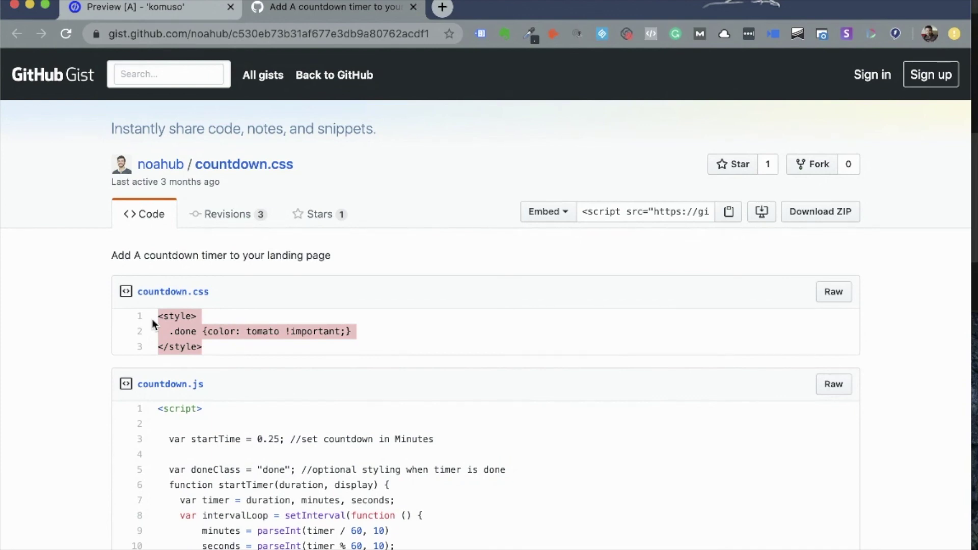
click(145, 12)
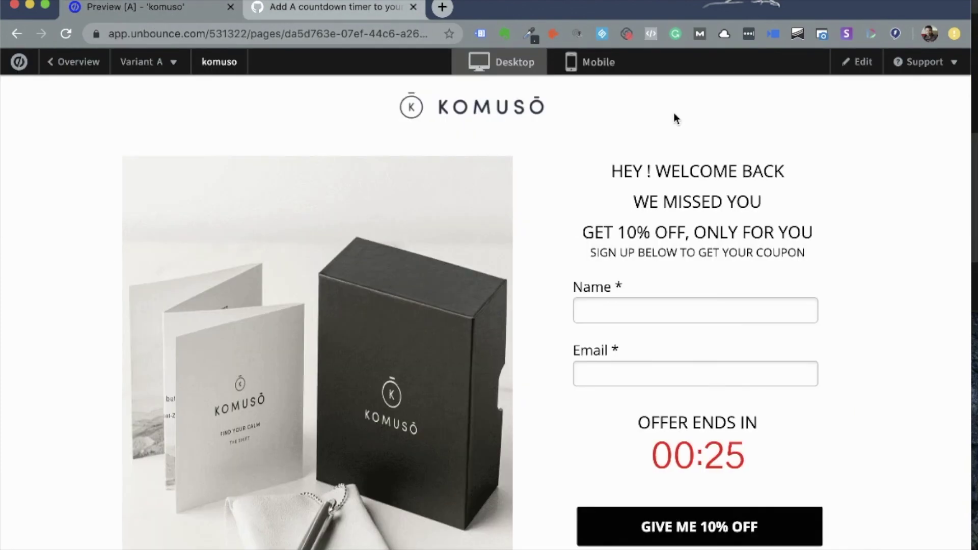